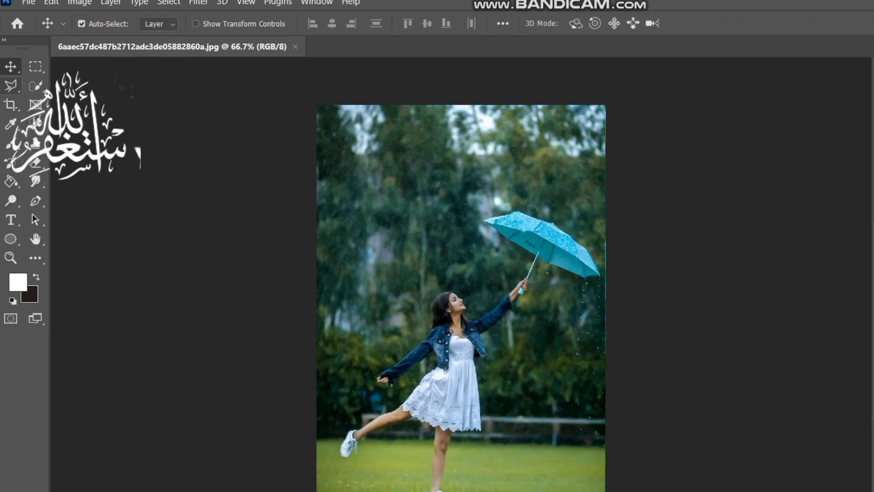
# Step: Duplicate the rainy-day photo's Background layer as Layer 1 with Ctrl+J
pyautogui.click(82, 24)
pyautogui.hotkey('ctrl', 'j')
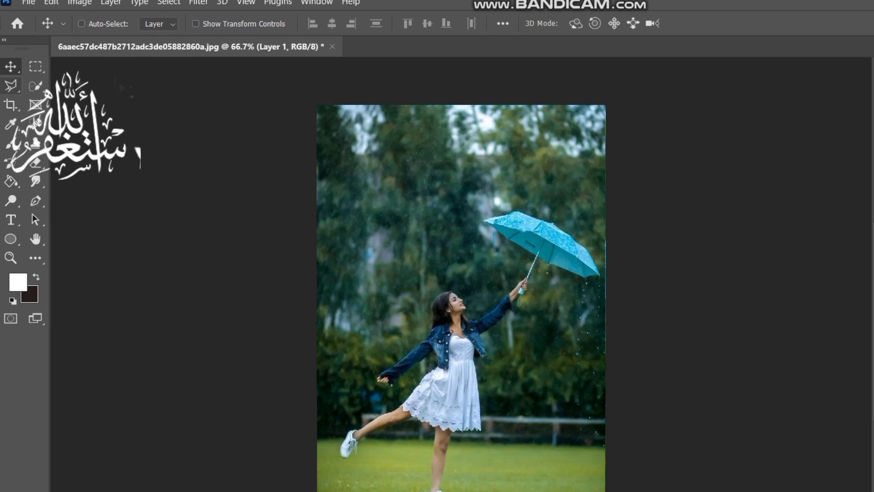
# Step: Select the umbrella, copy it to Layer 3, and convert that layer to a smart object
pyautogui.click(82, 24)
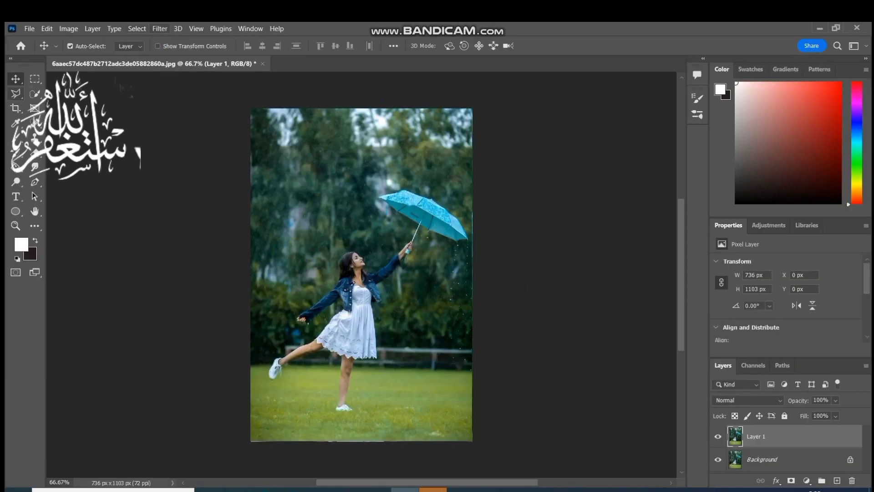
pyautogui.click(136, 28)
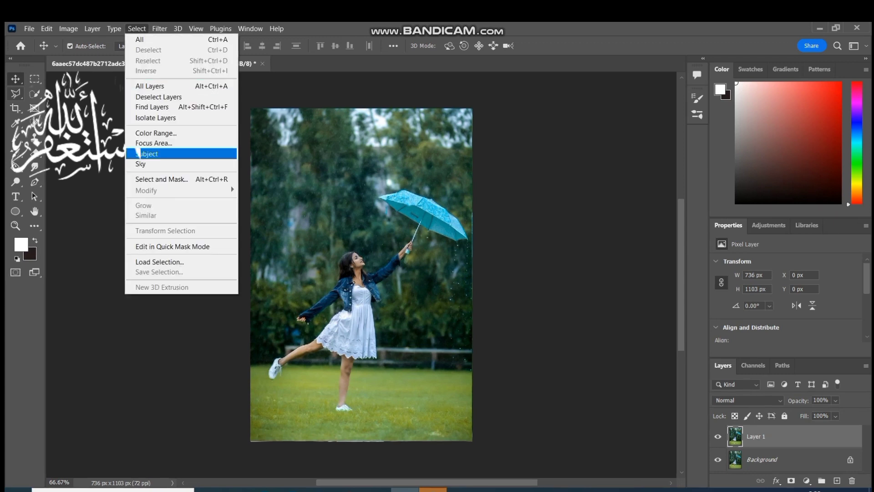
pyautogui.click(137, 153)
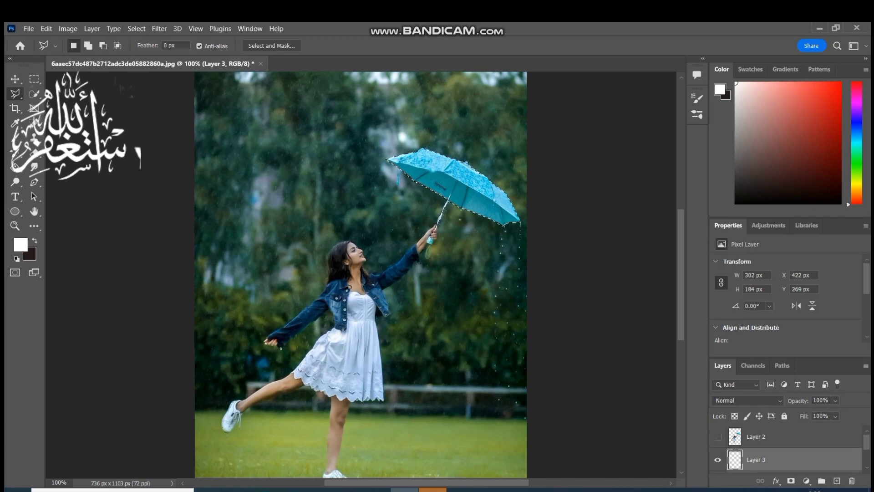
pyautogui.hotkey('ctrl', 'd')
pyautogui.rightClick(788, 460)
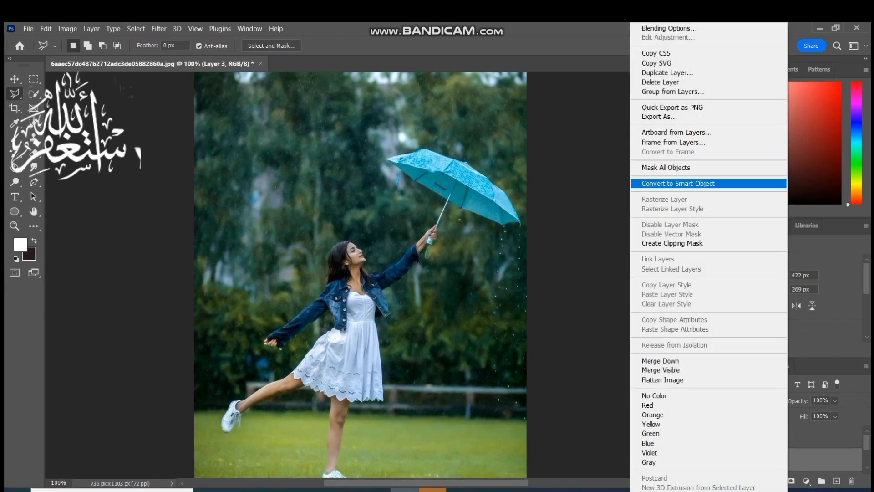
pyautogui.click(679, 183)
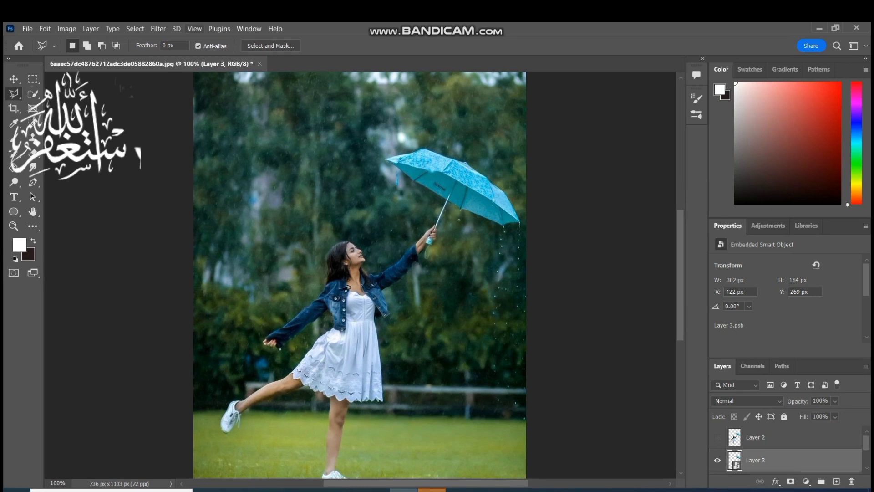
# Step: Apply a 3.2-pixel Gaussian Blur smart filter to the umbrella layer, Layer 3
pyautogui.click(158, 29)
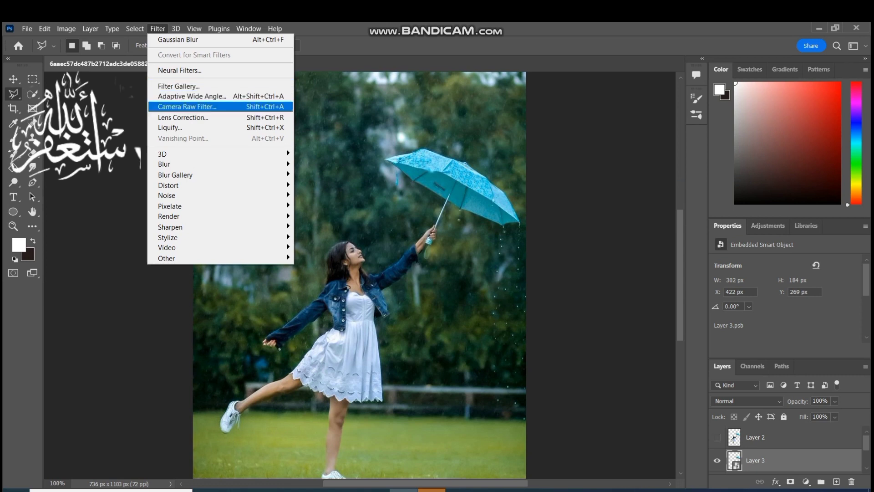
pyautogui.moveTo(183, 164)
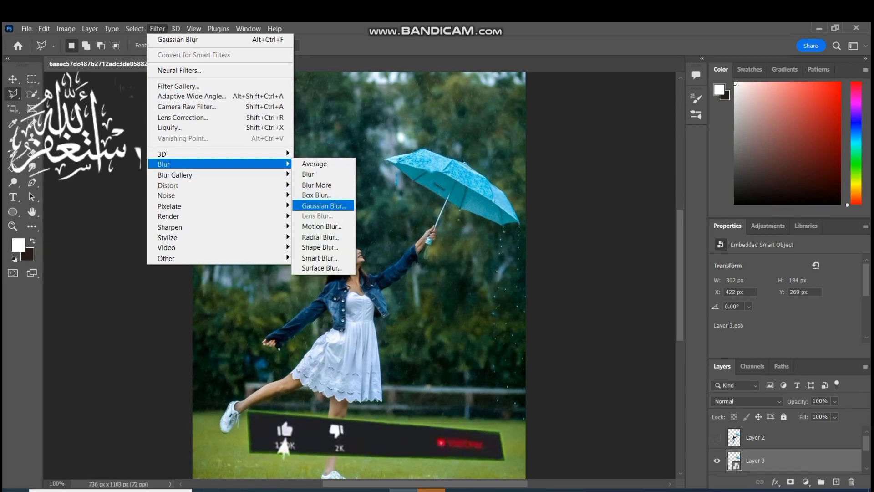
pyautogui.click(323, 206)
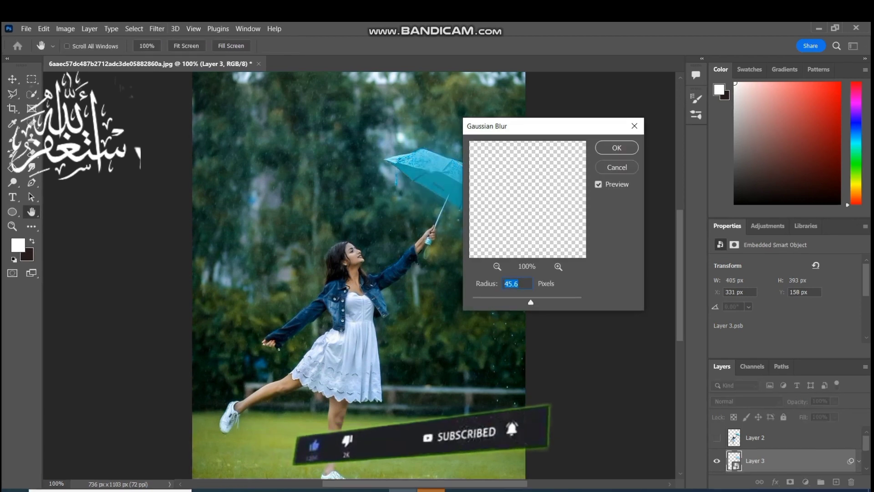
pyautogui.write('2.7')
pyautogui.hotkey('shift', 'Down')
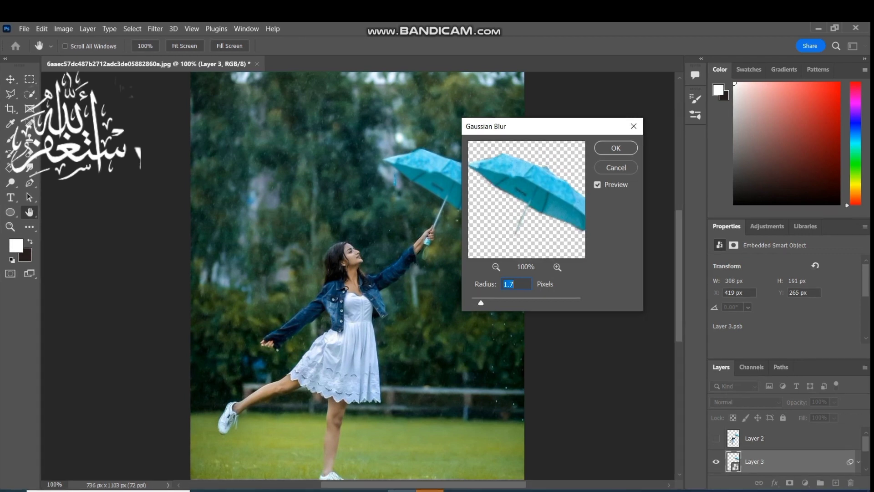
pyautogui.press('Up')
pyautogui.press('Up')
pyautogui.press('Up')
pyautogui.press('Up')
pyautogui.press('Up')
pyautogui.press('Up')
pyautogui.press('Up')
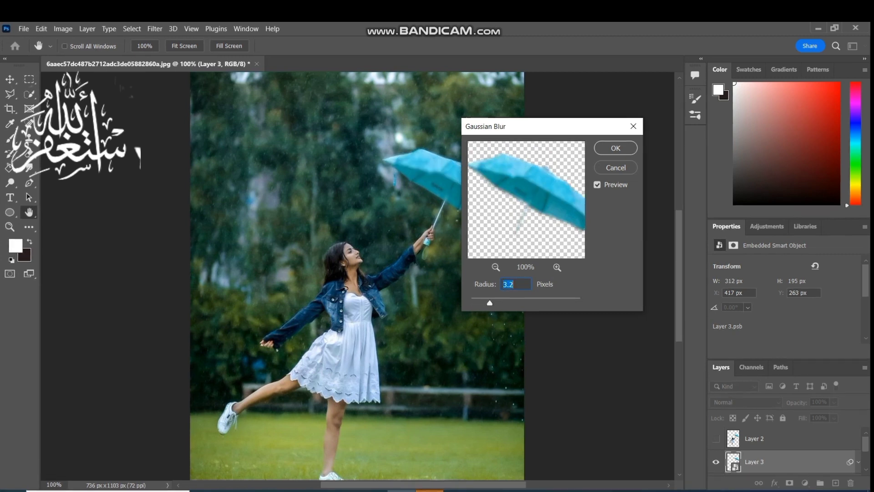
pyautogui.press('Return')
pyautogui.press('l')
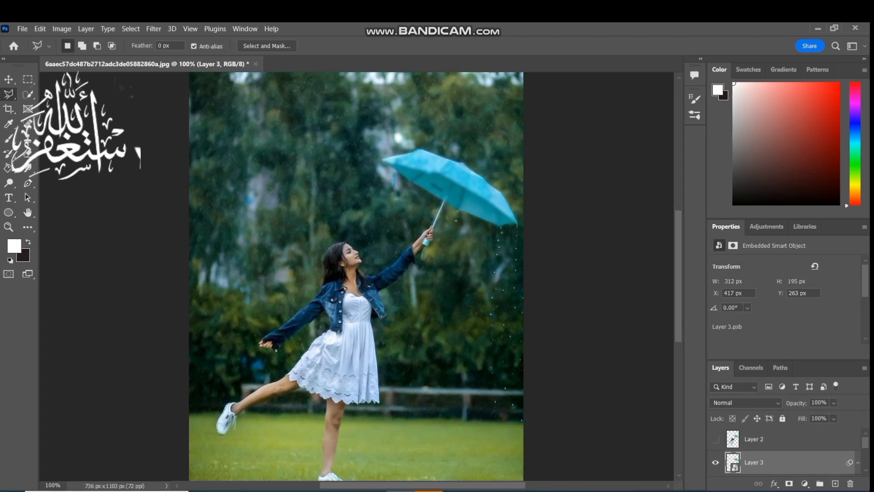
pyautogui.scroll(-2, 783, 451)
# Step: Set Layer 3's blend mode to Linear Dodge (Add) so the umbrella glows cyan
pyautogui.scroll(2, 783, 451)
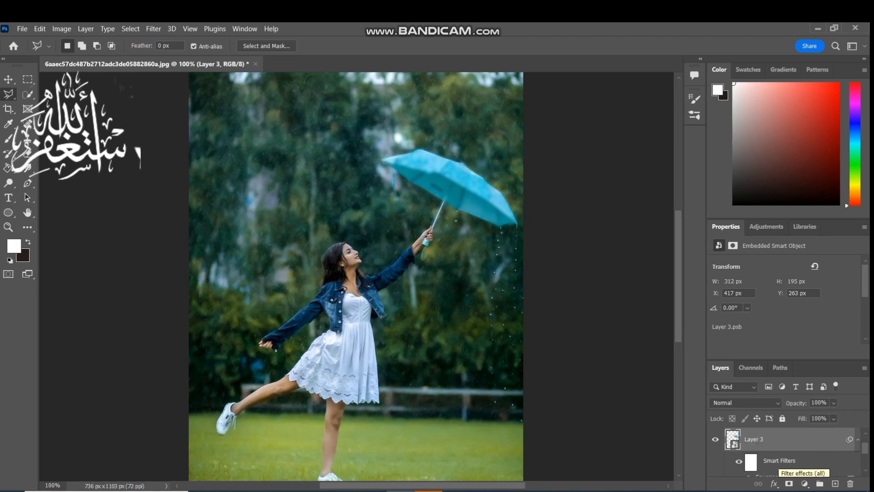
pyautogui.click(744, 402)
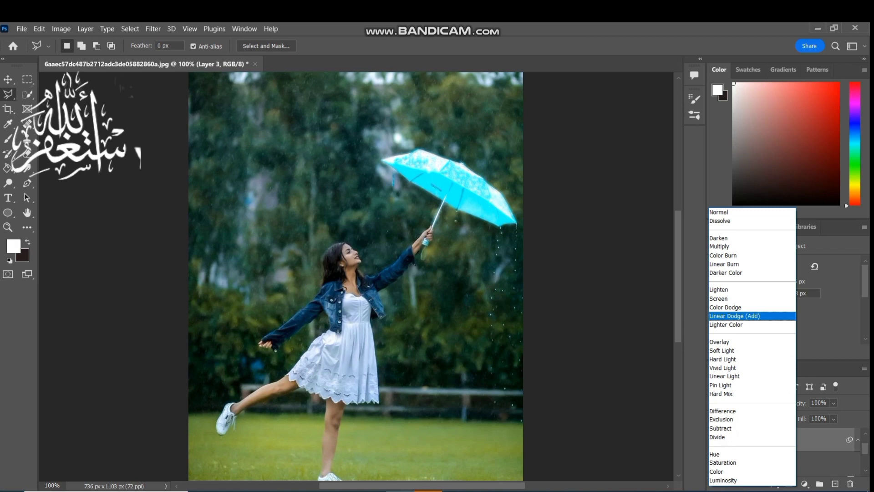
pyautogui.press('Return')
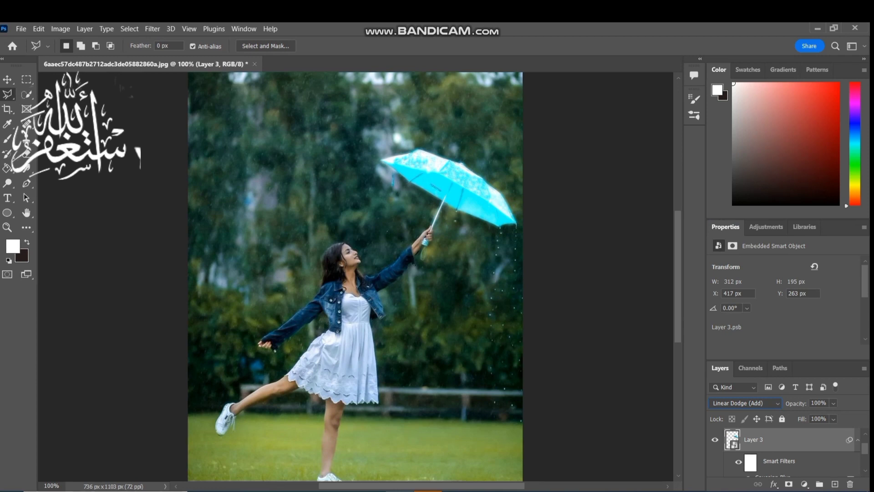
pyautogui.scroll(1, 783, 450)
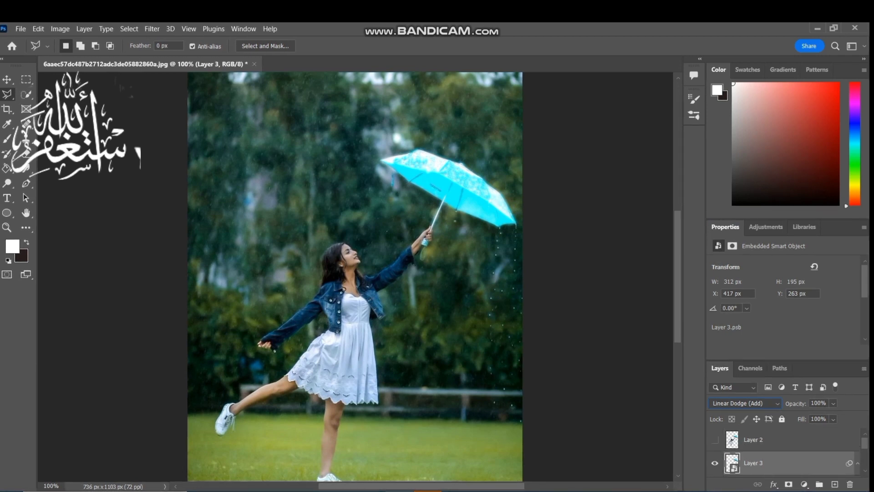
# Step: Duplicate the glow layer, reblur the copy at 6.0 px, then duplicate it again as Layer 3 copy 2
pyautogui.hotkey('ctrl', 'j')
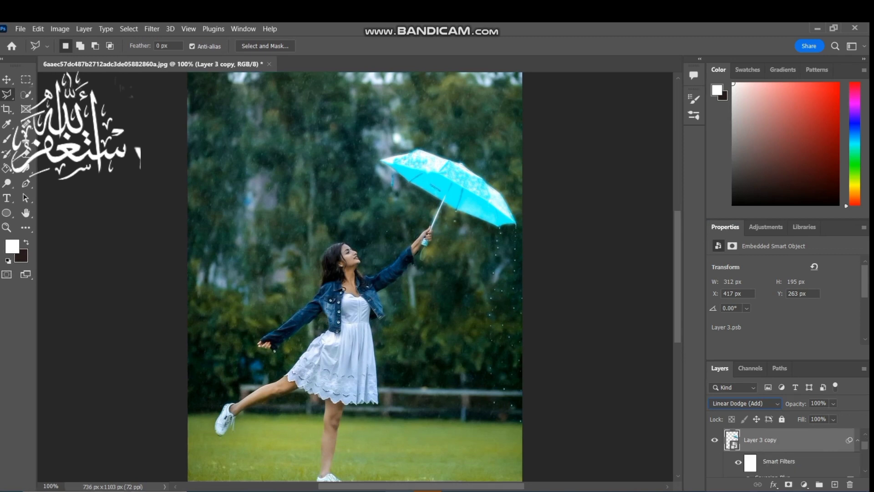
pyautogui.scroll(1, 783, 451)
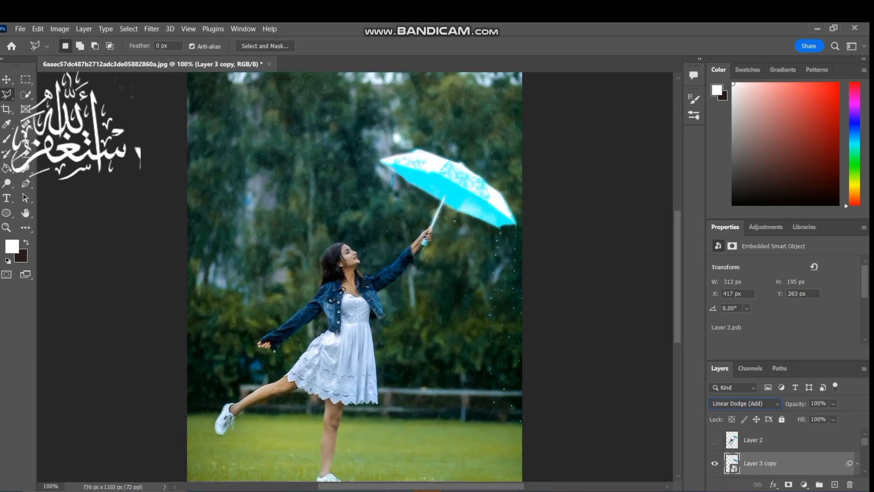
pyautogui.scroll(-2, 783, 451)
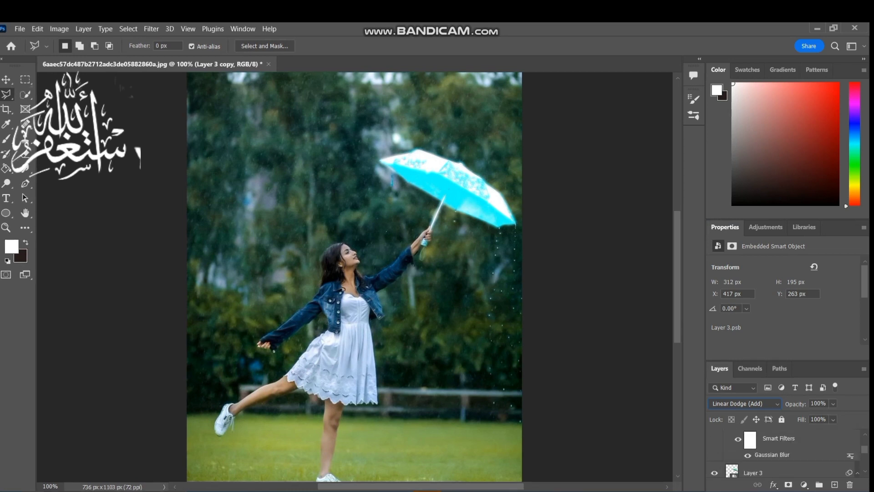
pyautogui.doubleClick(772, 455)
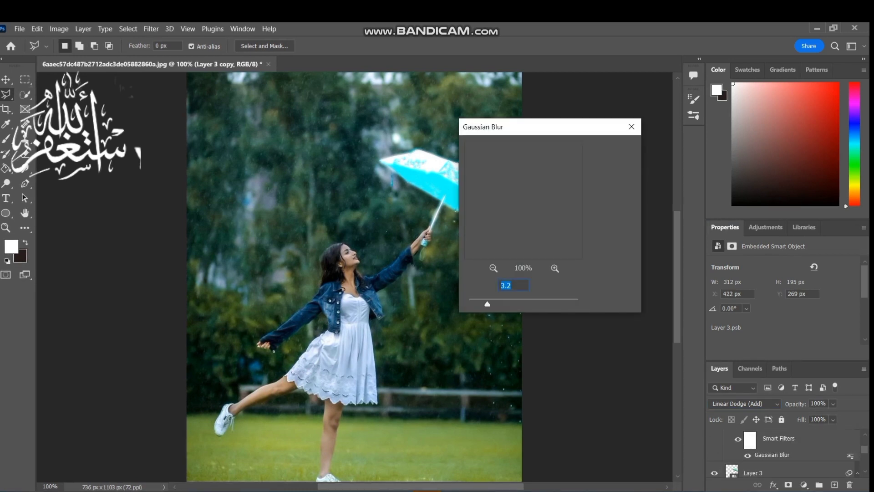
pyautogui.press('Up')
pyautogui.press('Up')
pyautogui.press('Up')
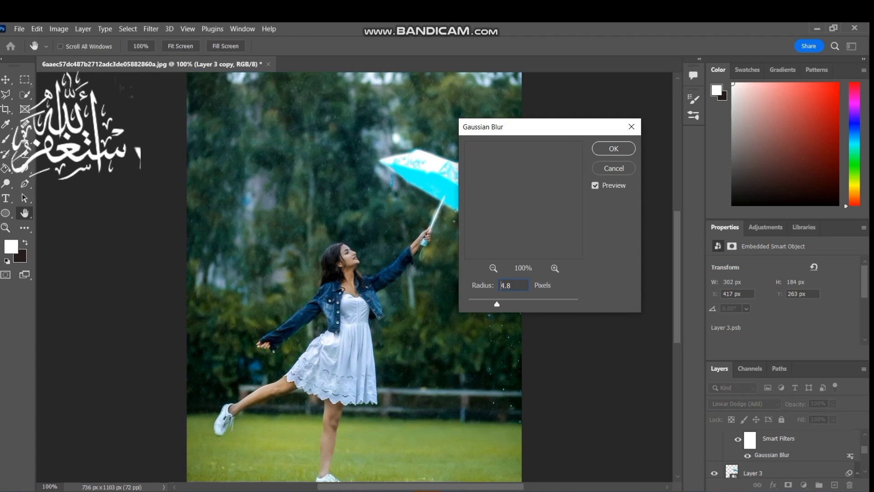
pyautogui.press('Up')
pyautogui.press('Up')
pyautogui.press('Up')
pyautogui.press('Up')
pyautogui.press('Up')
pyautogui.press('Up')
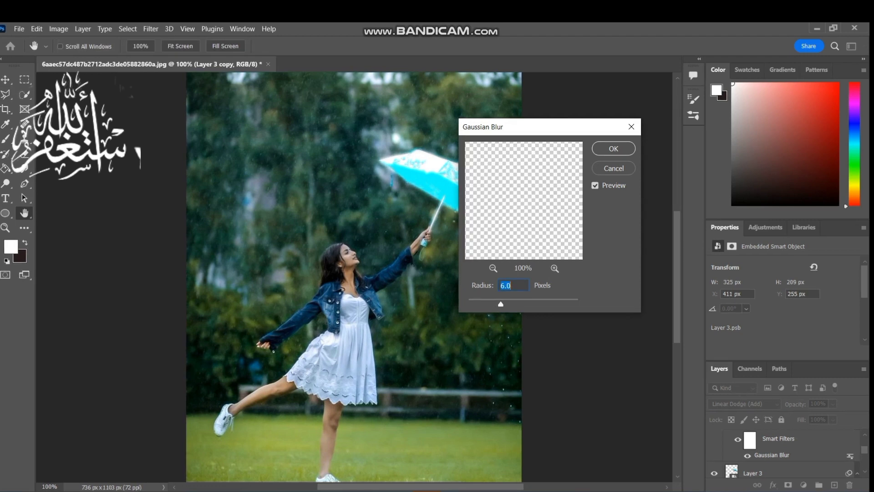
pyautogui.press('Return')
pyautogui.press('l')
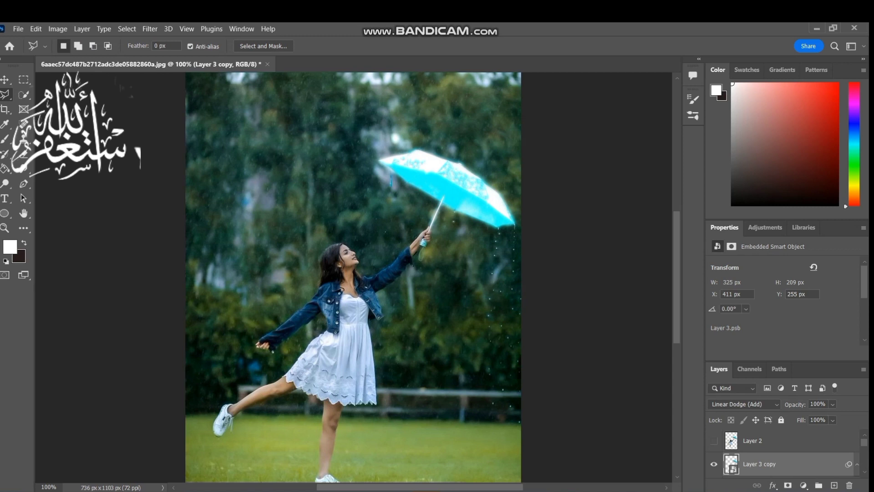
pyautogui.hotkey('ctrl', 'j')
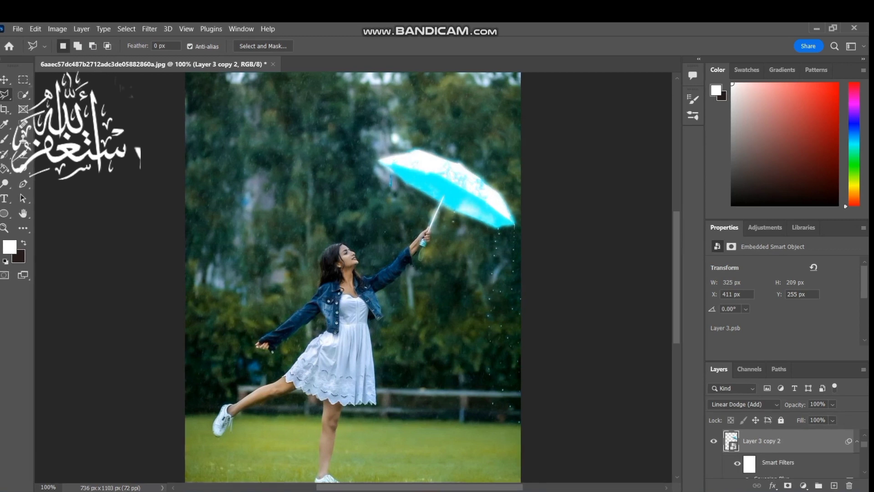
# Step: Raise Layer 3 copy 2's Gaussian Blur radius to 47.0 pixels
pyautogui.scroll(1, 783, 453)
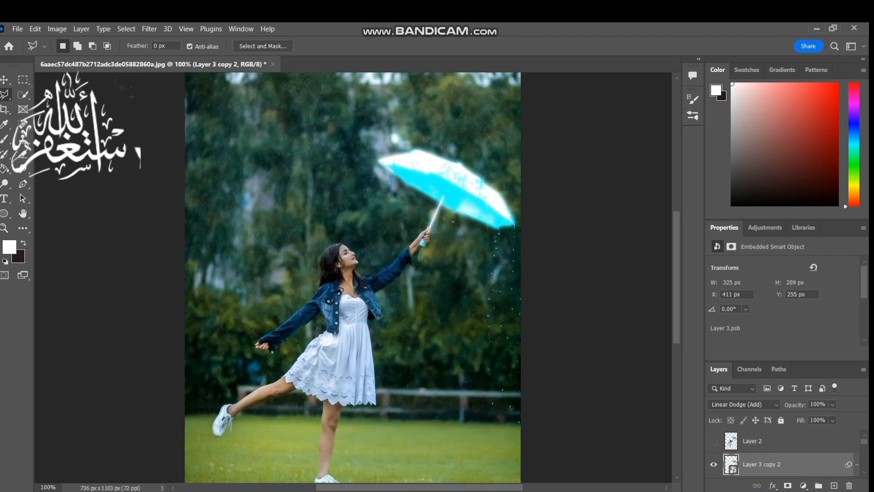
pyautogui.scroll(-1, 783, 453)
pyautogui.scroll(-1, 783, 453)
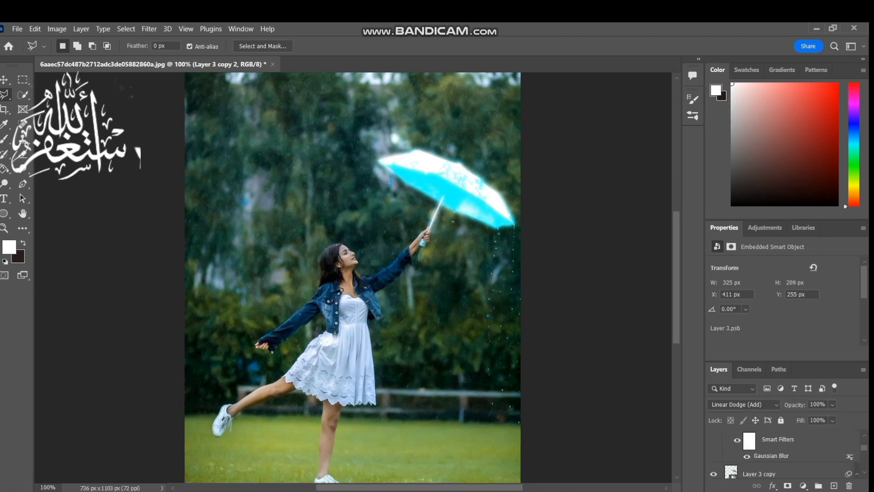
pyautogui.doubleClick(771, 455)
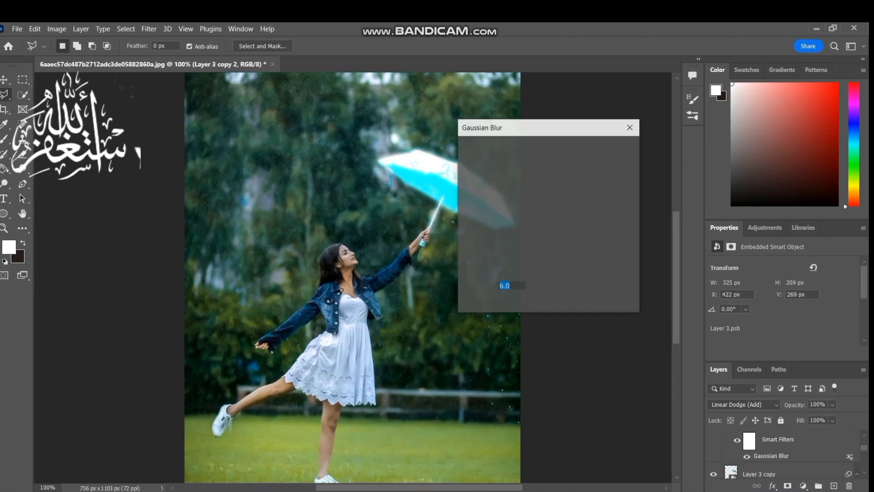
pyautogui.moveTo(499, 304); pyautogui.dragTo(527, 305)
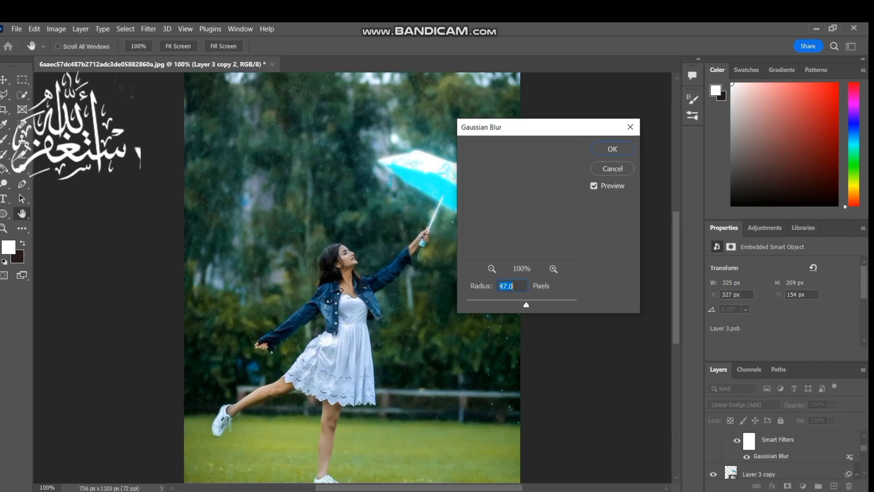
pyautogui.click(613, 149)
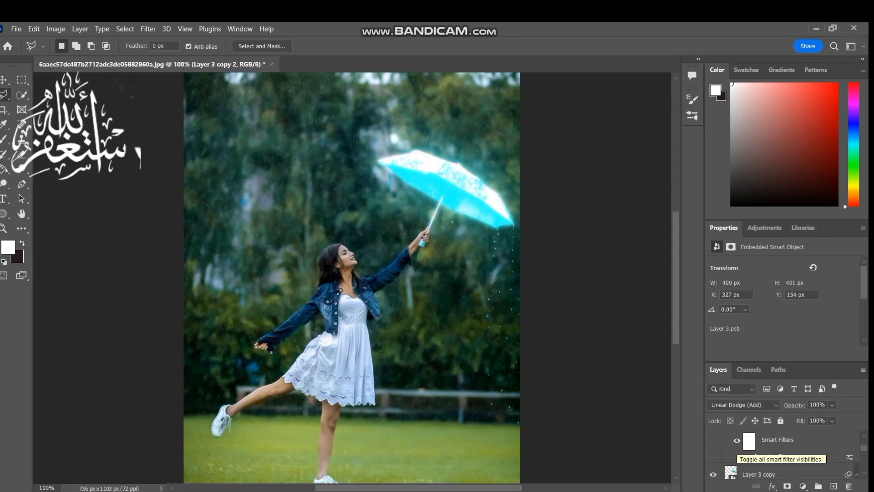
pyautogui.scroll(2, 774, 453)
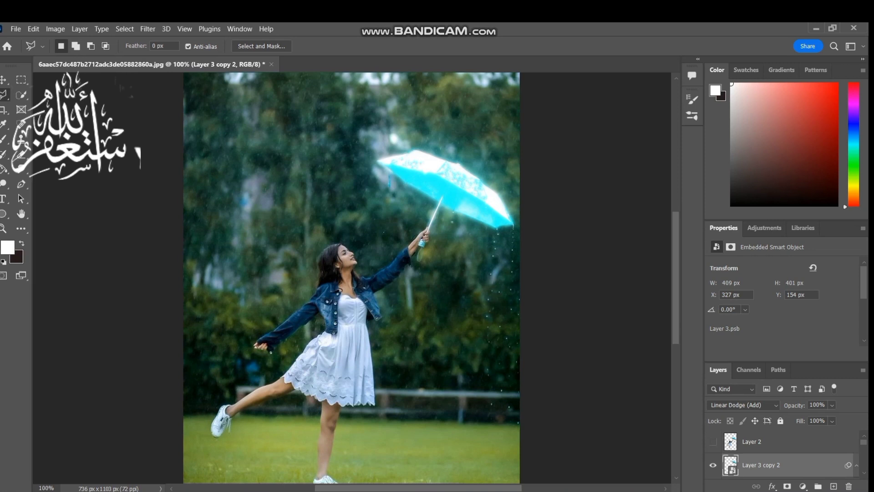
# Step: Duplicate the glow as Layer 3 copy 3 and widen its Gaussian Blur to 133.0 px
pyautogui.hotkey('ctrl', 'j')
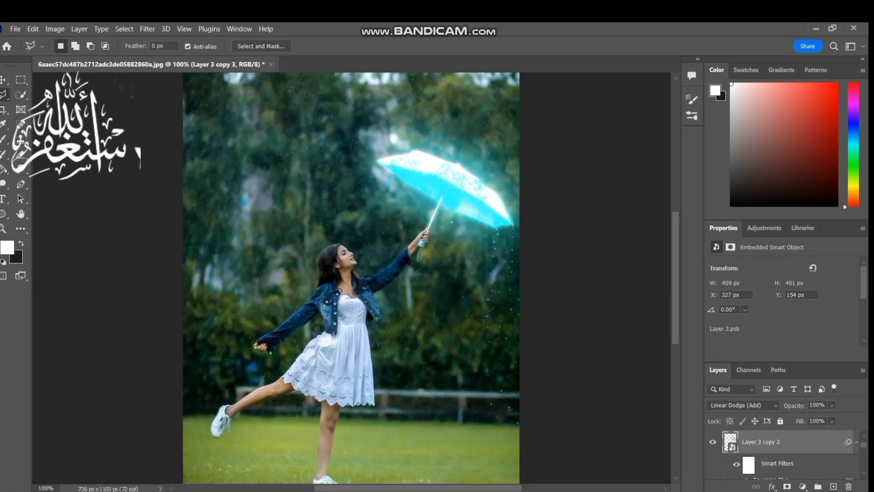
pyautogui.scroll(-1, 784, 455)
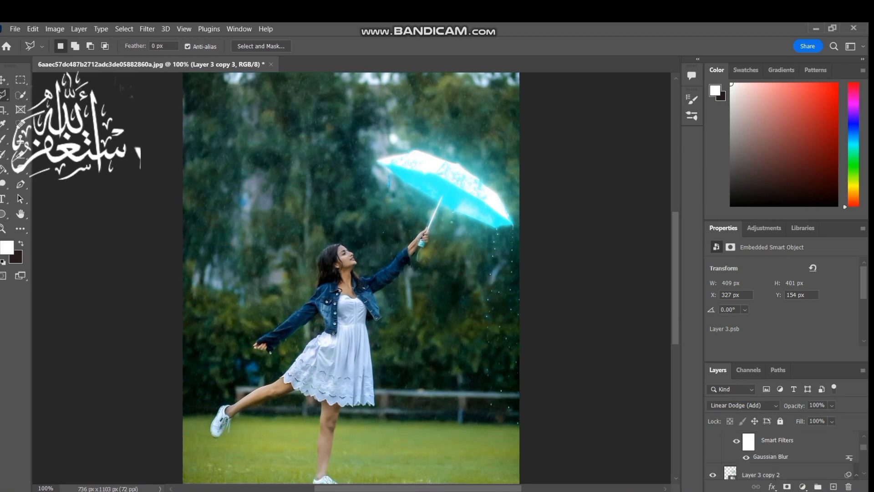
pyautogui.scroll(1, 783, 455)
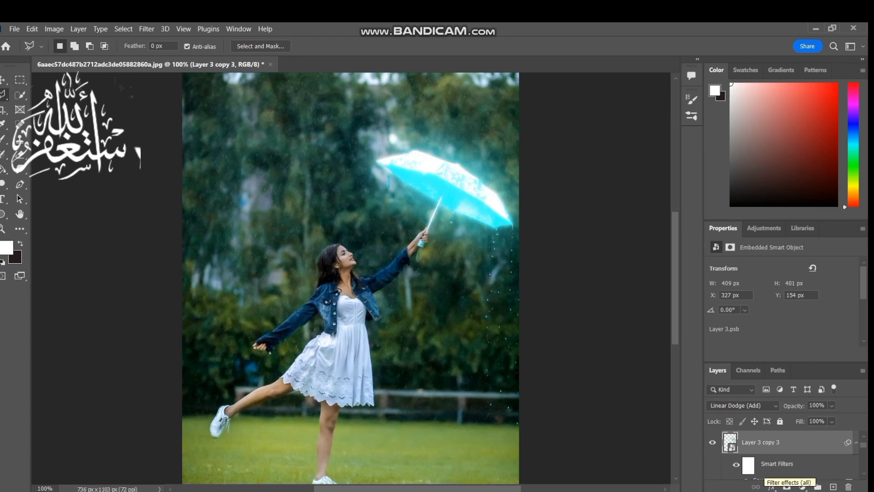
pyautogui.scroll(-1, 783, 455)
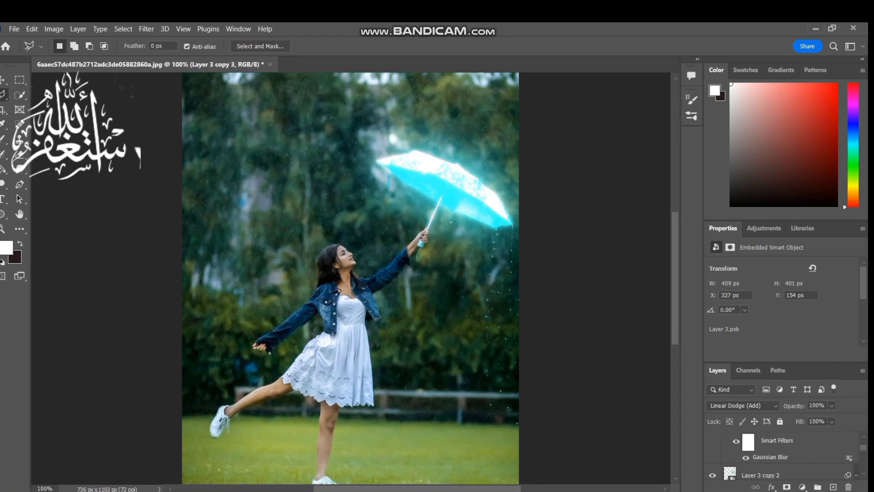
pyautogui.doubleClick(771, 457)
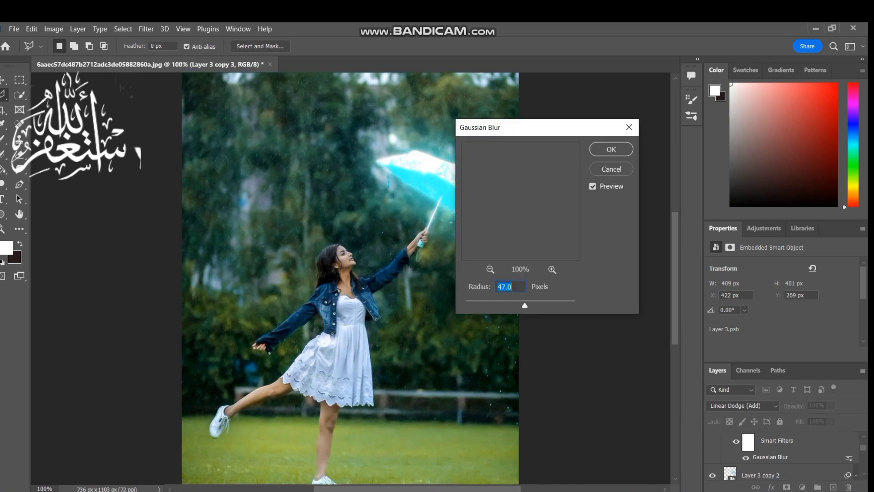
pyautogui.moveTo(524, 305); pyautogui.dragTo(542, 306)
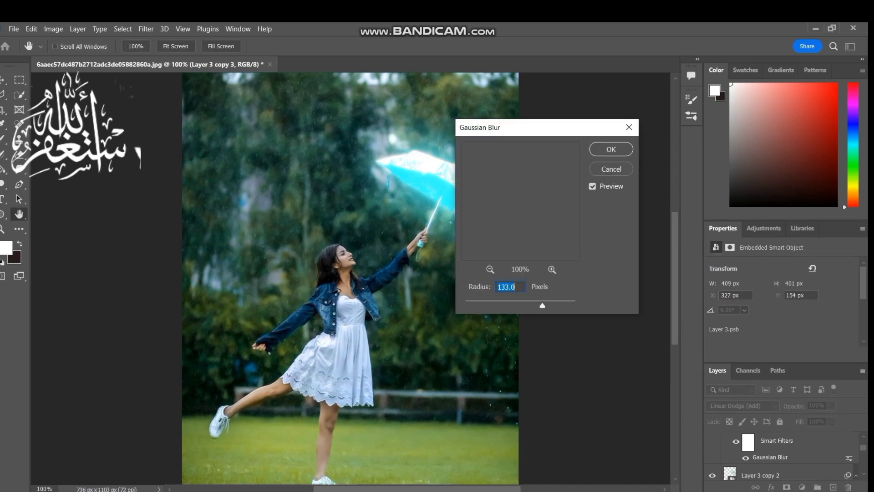
pyautogui.press('Return')
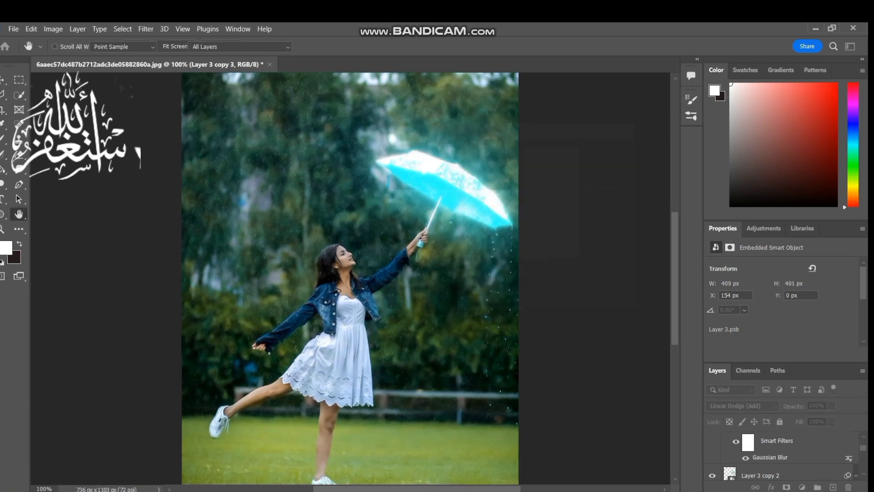
pyautogui.press('l')
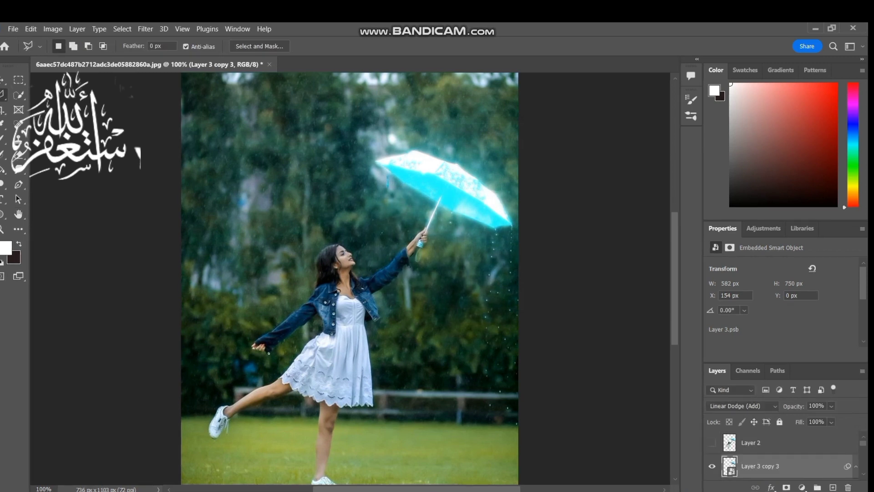
# Step: Create glow duplicate Layer 3 copy 4 and make Layer 2 visible for comparison
pyautogui.hotkey('ctrl', 'j')
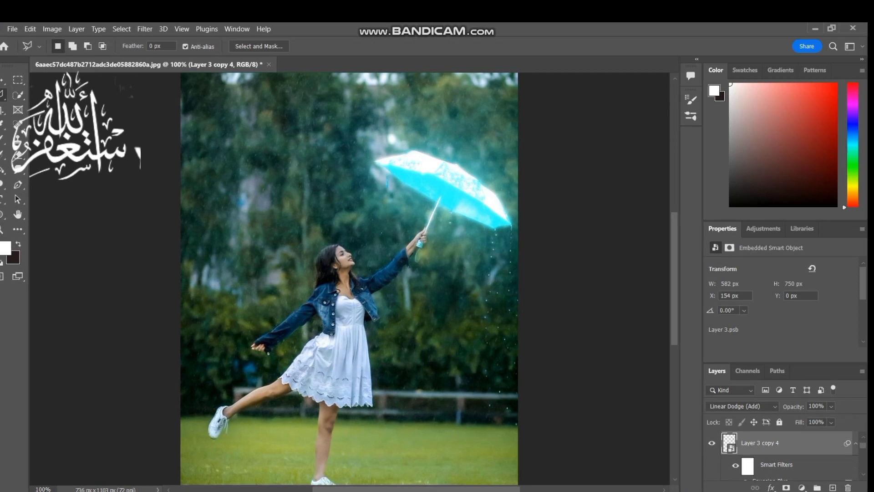
pyautogui.scroll(1, 783, 456)
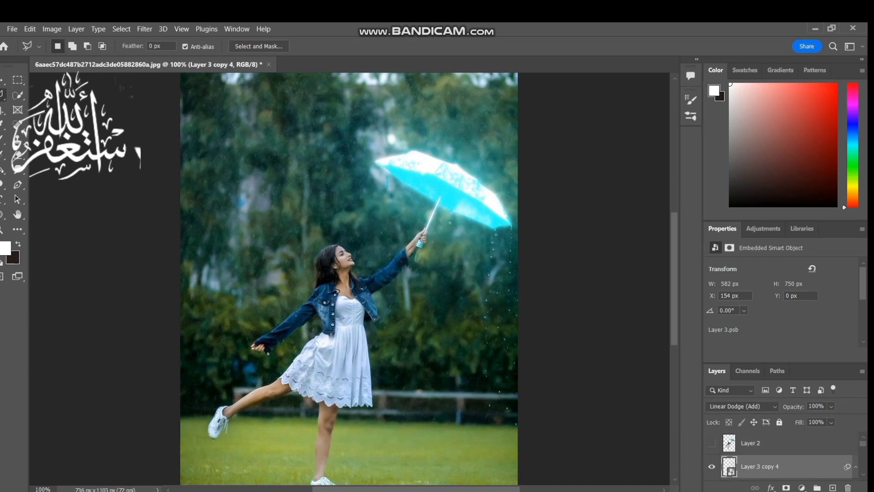
pyautogui.click(711, 443)
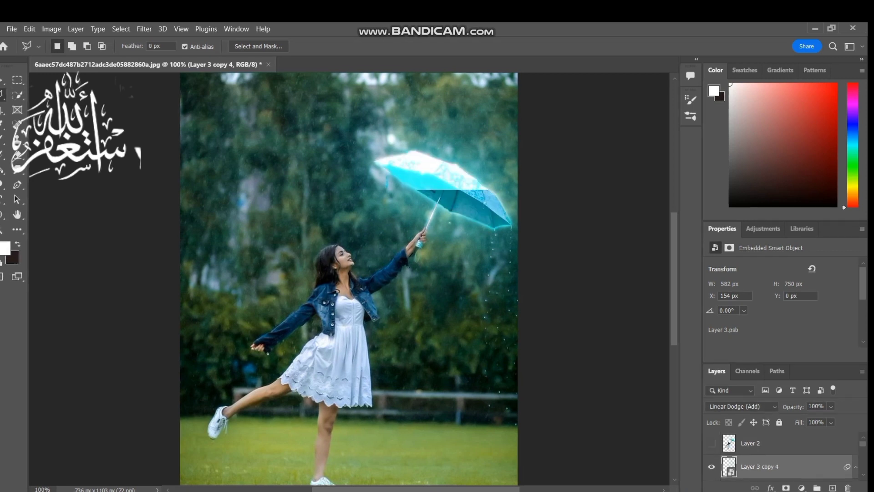
# Step: Bring up the adjustment-layer list at the bottom of the Layers panel
pyautogui.scroll(-2, 778, 455)
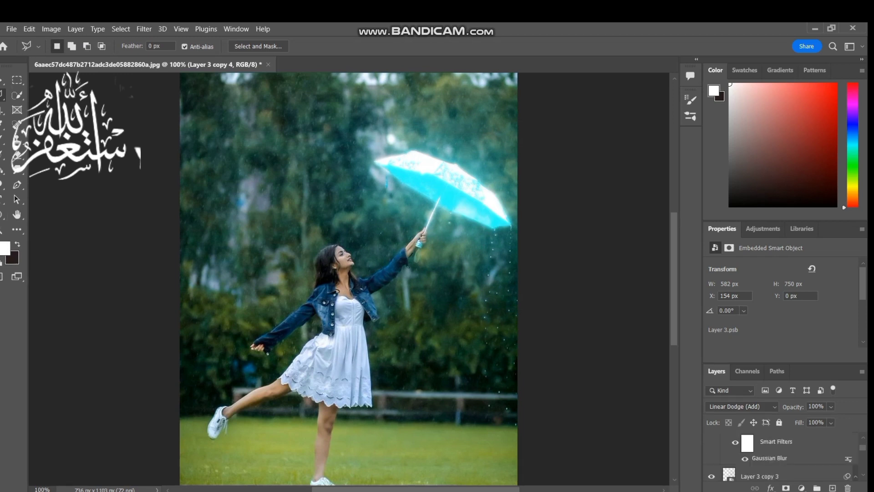
pyautogui.scroll(-1, 779, 455)
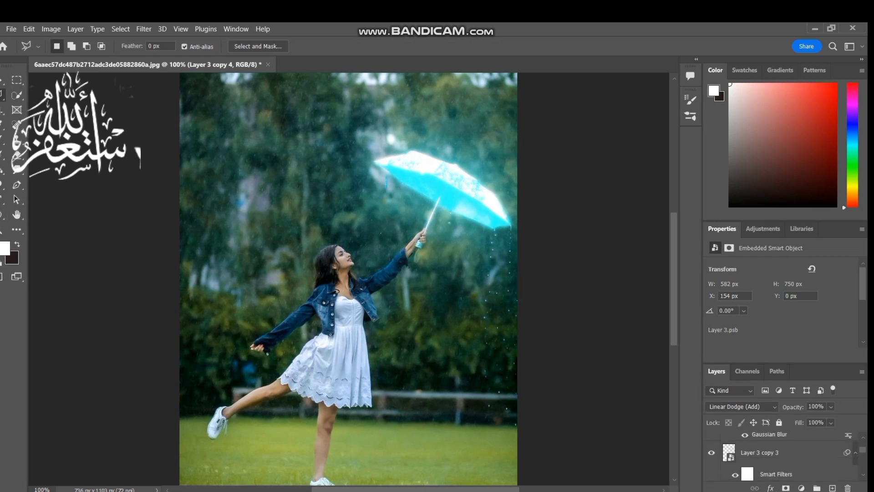
pyautogui.scroll(1, 779, 456)
pyautogui.scroll(1, 778, 455)
pyautogui.scroll(1, 779, 455)
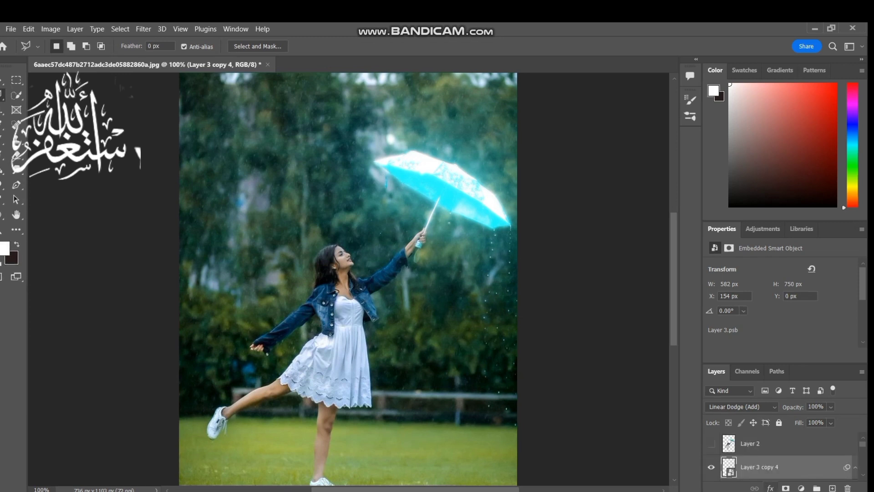
pyautogui.click(801, 488)
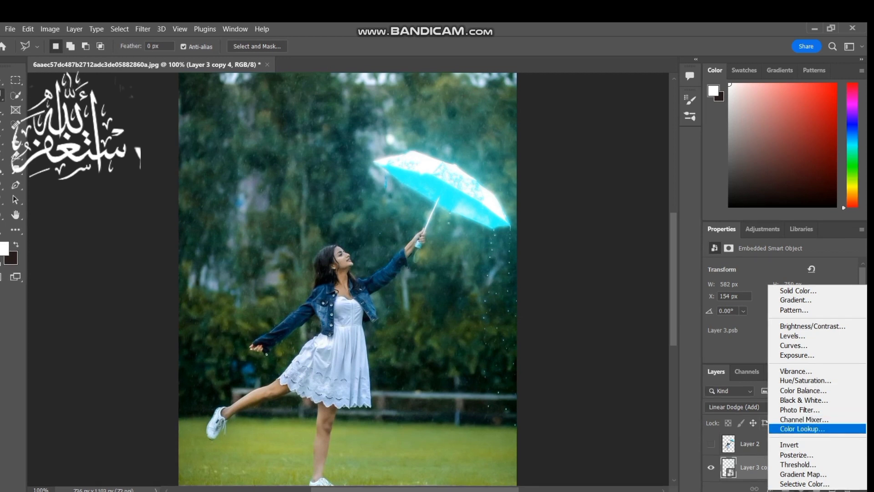
# Step: Add a Color Lookup adjustment layer using the NightFromDay.CUBE 3DLUT file
pyautogui.click(801, 428)
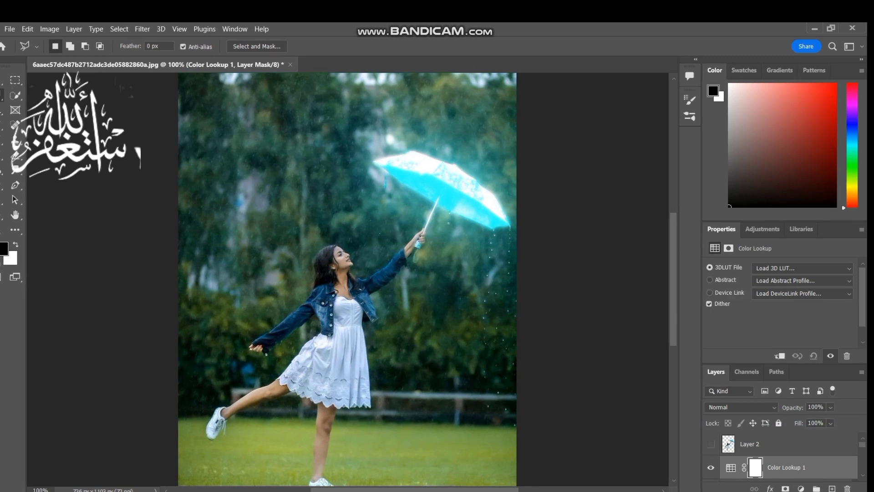
pyautogui.click(803, 268)
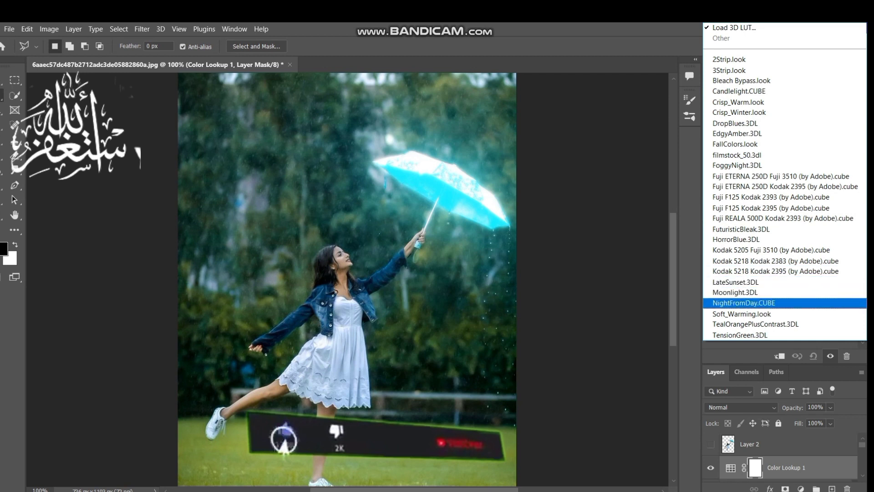
pyautogui.press('Return')
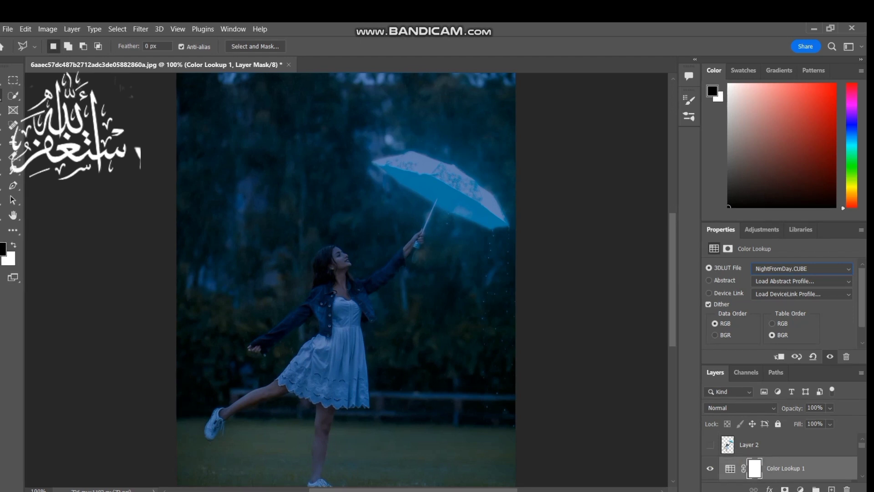
pyautogui.scroll(-1, 784, 456)
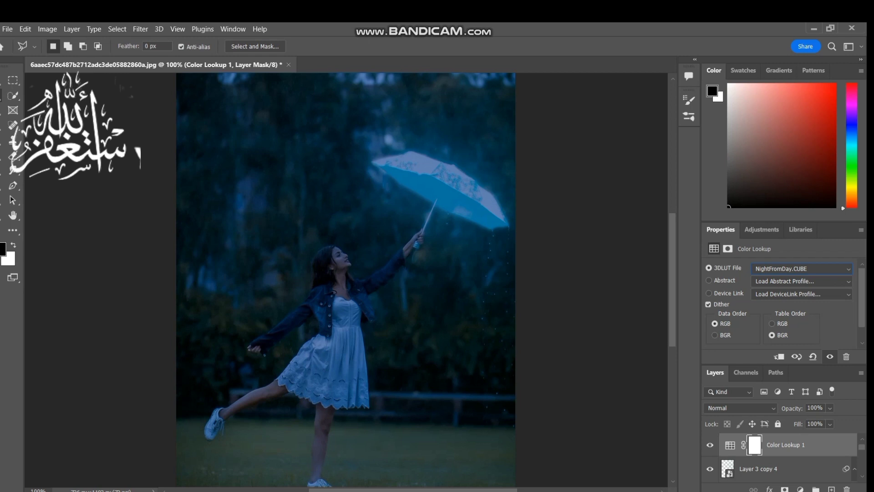
# Step: Group the blurred Layer 3 copies into Group 1 and target the Color Lookup 1 mask
pyautogui.press('x')
pyautogui.hotkey('alt', '[')
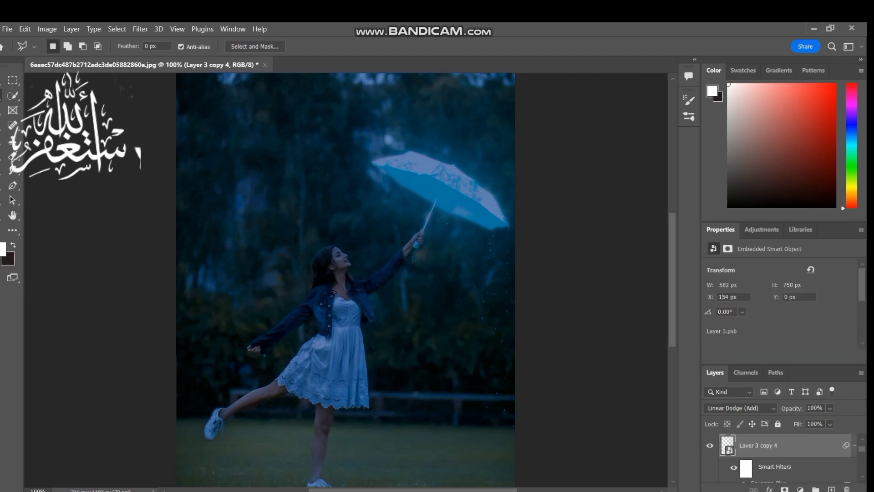
pyautogui.scroll(-1, 783, 456)
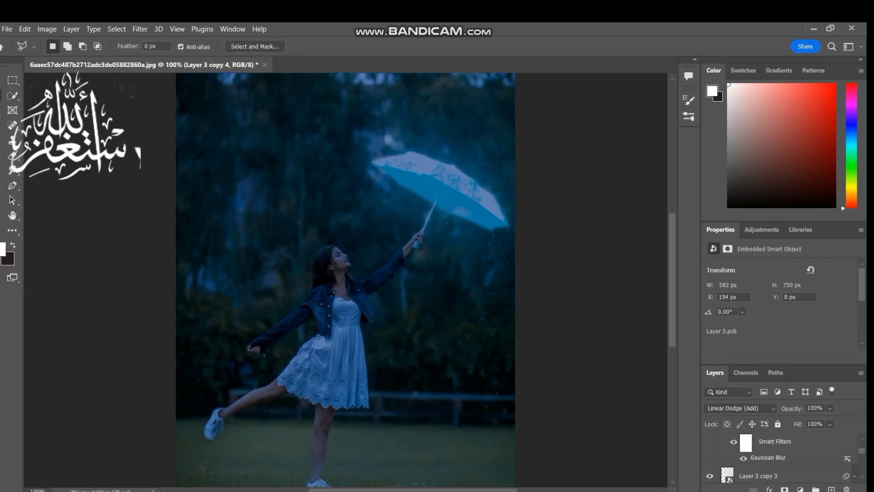
pyautogui.scroll(-2, 783, 455)
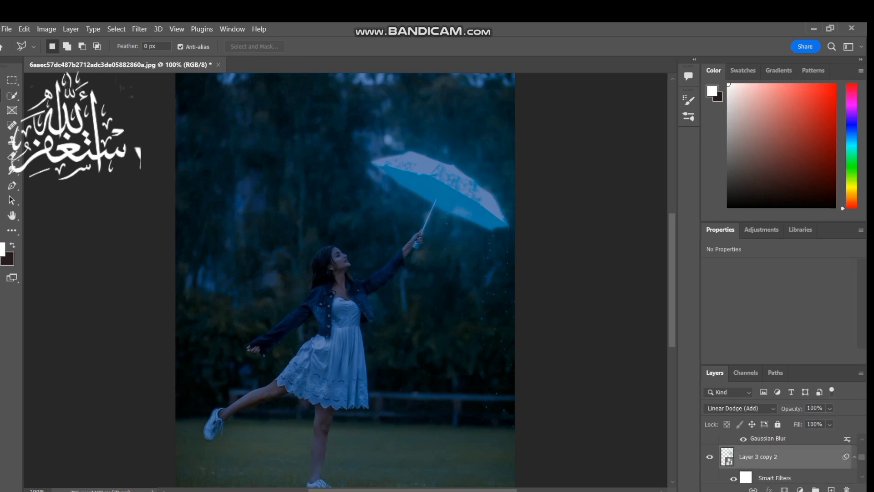
pyautogui.scroll(-1, 783, 456)
pyautogui.scroll(-1, 783, 455)
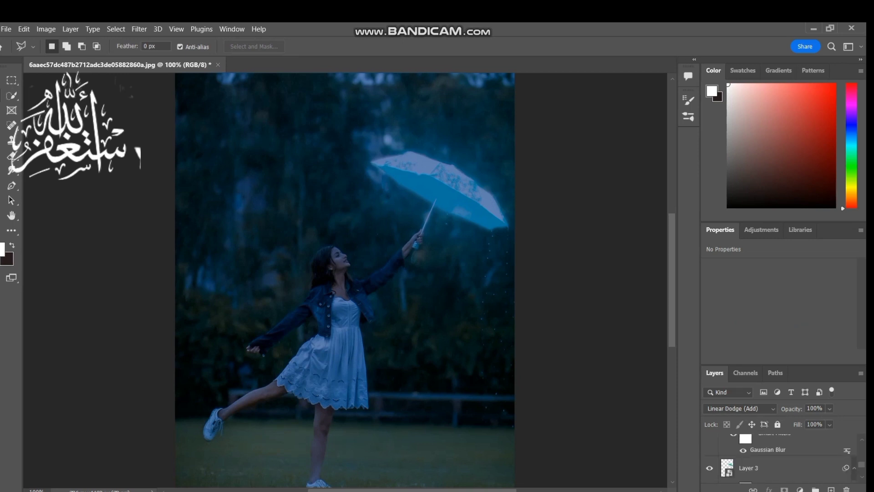
pyautogui.scroll(-2, 783, 456)
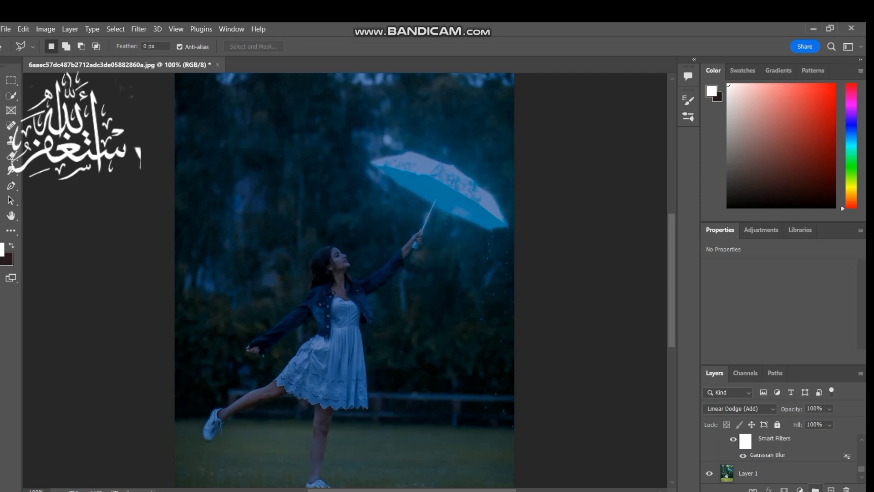
pyautogui.click(815, 490)
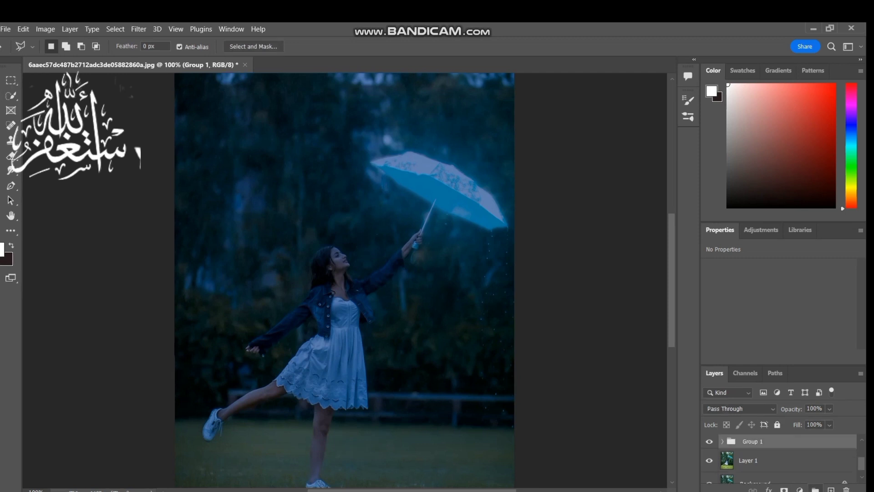
pyautogui.scroll(2, 783, 456)
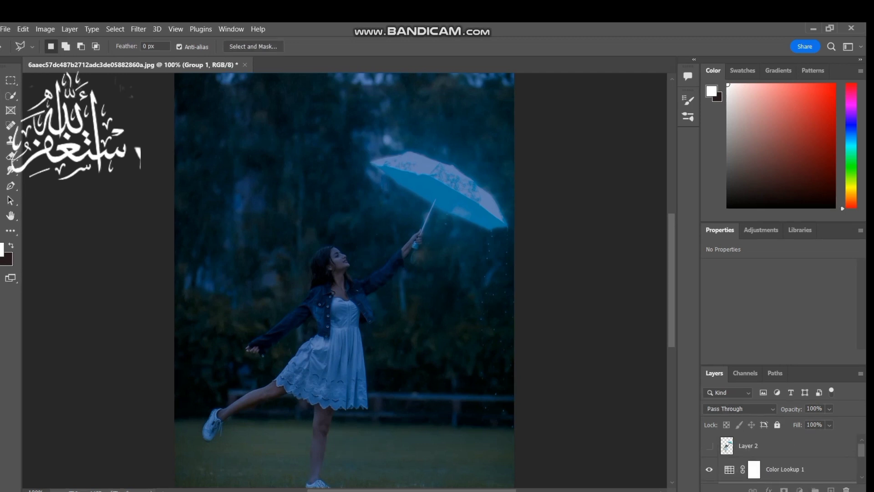
pyautogui.click(754, 469)
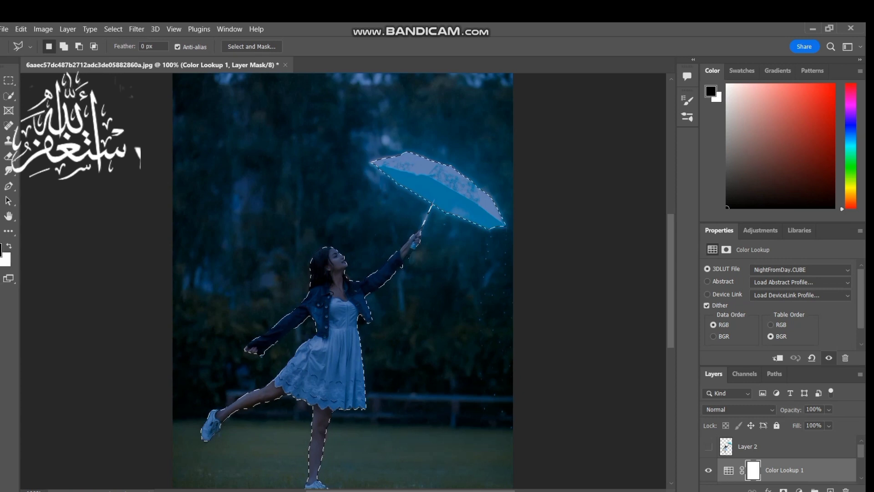
# Step: Set up a 187 px soft Brush for painting black over the umbrella on the Color Lookup 1 mask
pyautogui.press('b')
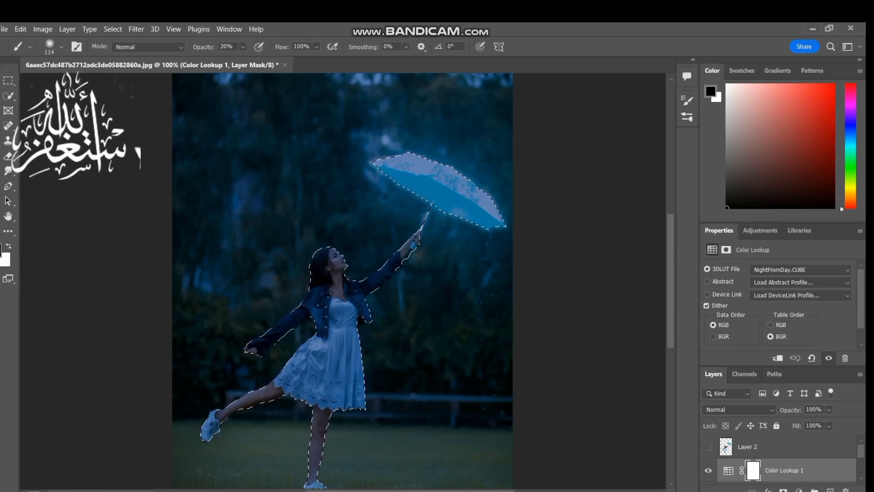
pyautogui.rightClick(206, 158)
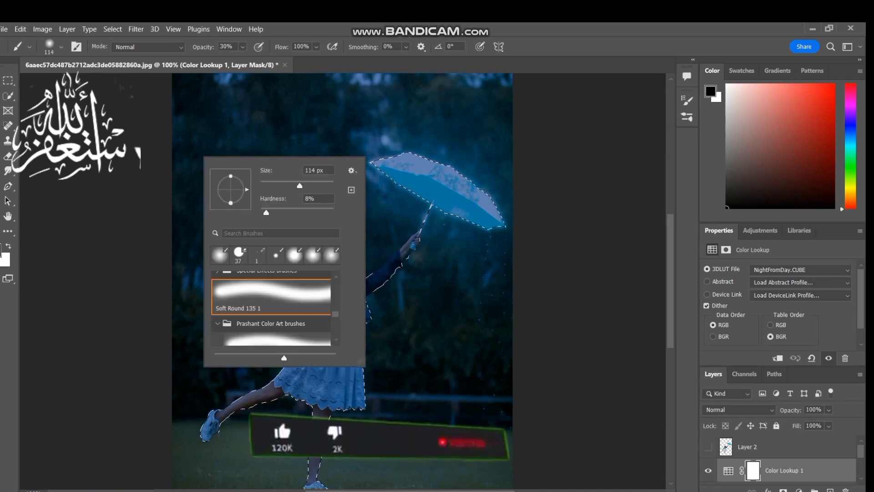
pyautogui.moveTo(299, 185); pyautogui.dragTo(312, 185)
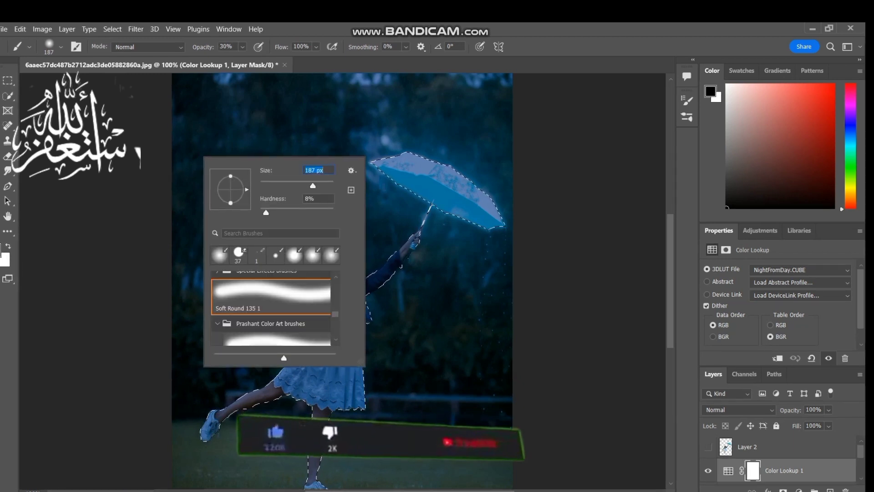
pyautogui.press('Return')
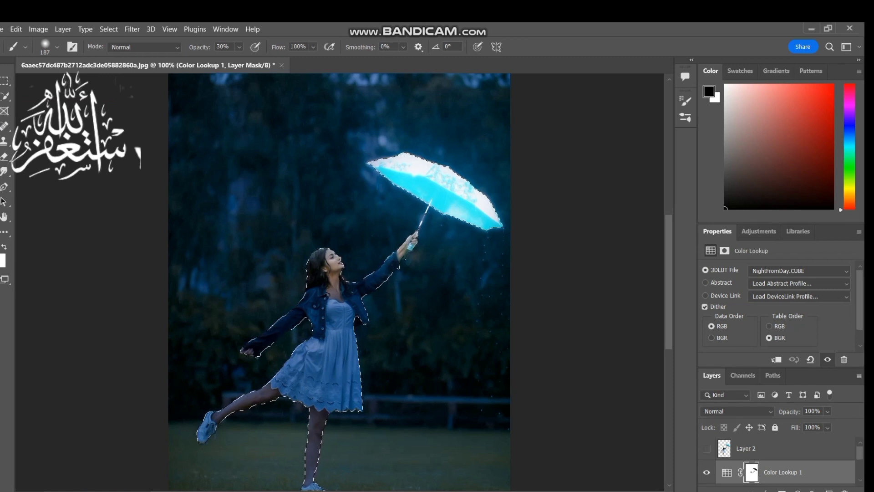
# Step: Switch to the Move tool, deselect the girl and umbrella, and create empty Layer 4 above Color Lookup 1
pyautogui.press('v')
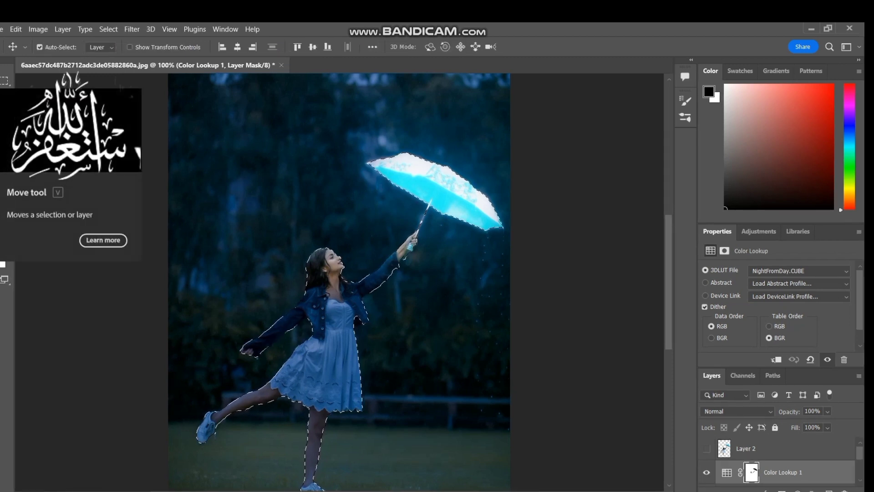
pyautogui.click(39, 47)
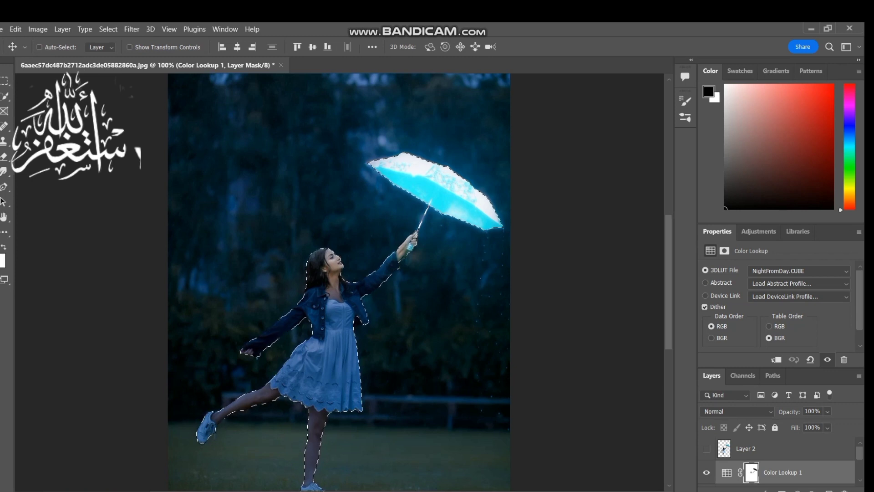
pyautogui.hotkey('ctrl', 'd')
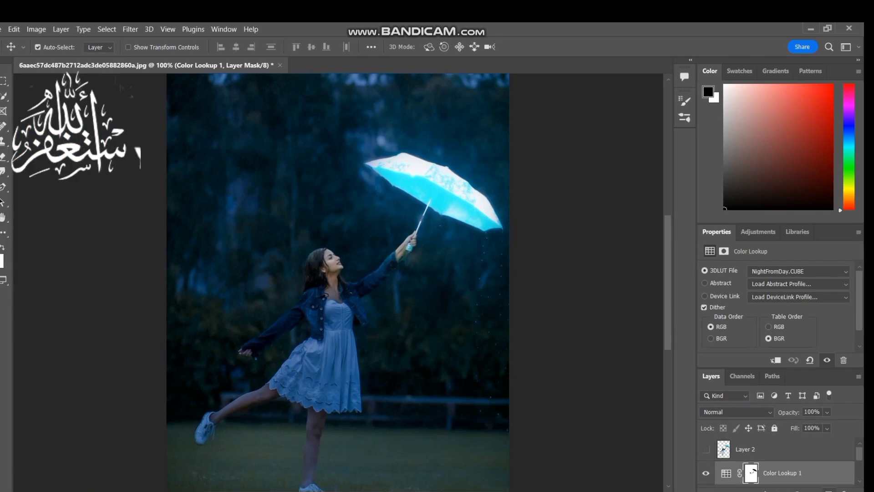
pyautogui.hotkey('ctrl', 'shift', 'alt', 'n')
pyautogui.press('x')
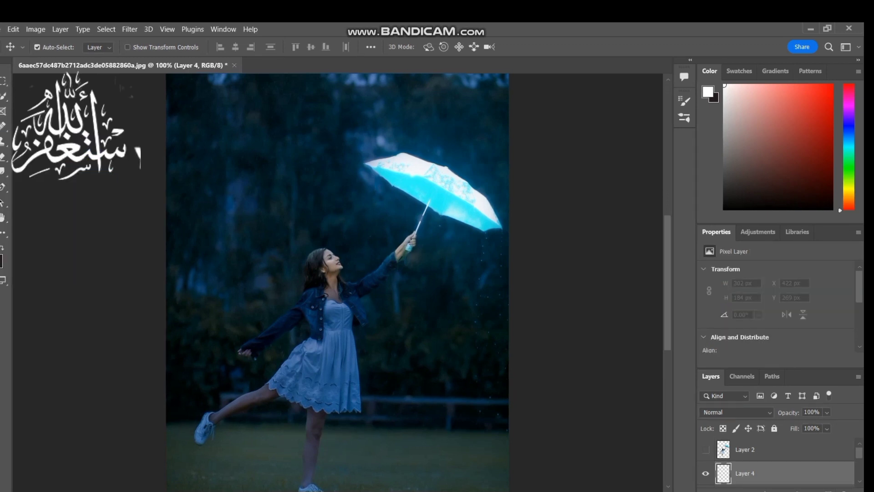
# Step: Activate the standard Pen Tool in Path mode on Layer 4
pyautogui.press('b')
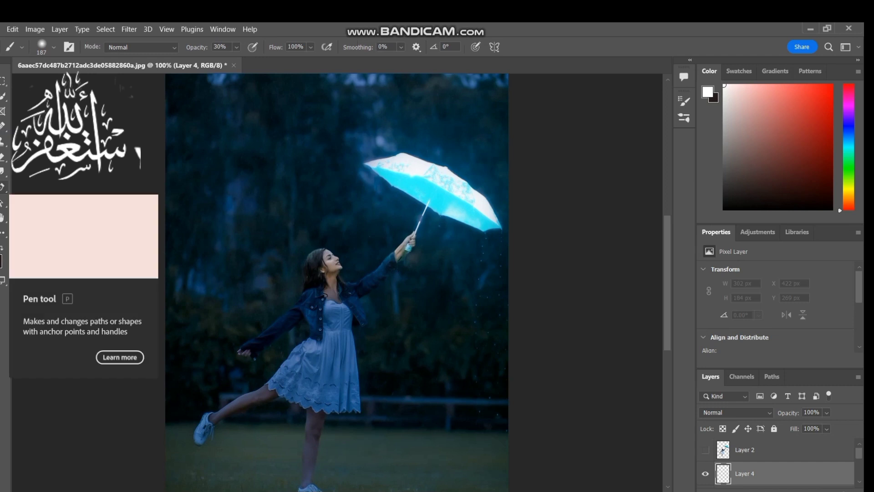
pyautogui.click(2, 187)
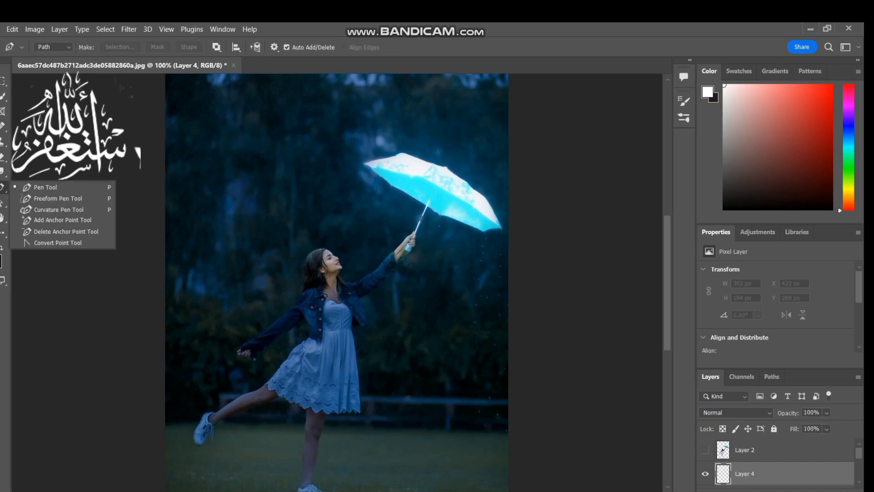
pyautogui.click(45, 187)
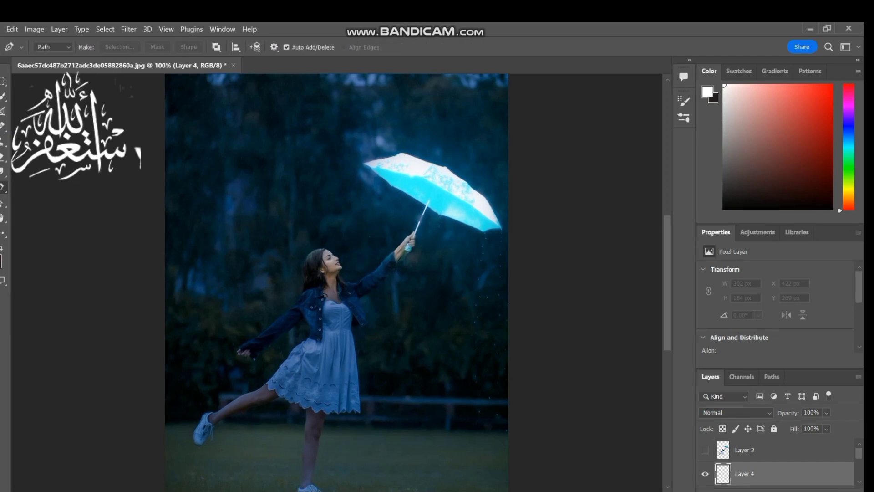